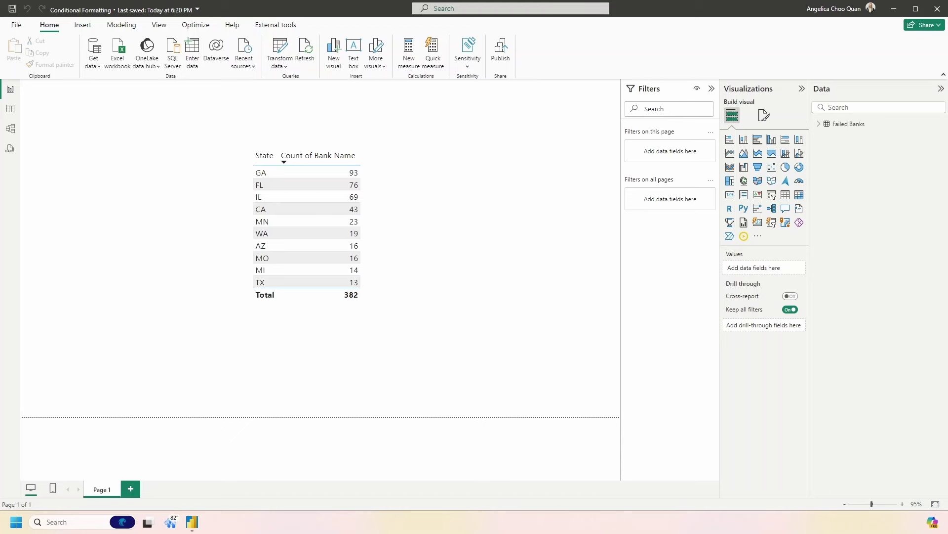
Select the failed-banks table visual and open the Count of Bank Name field options.
left_click(430, 263)
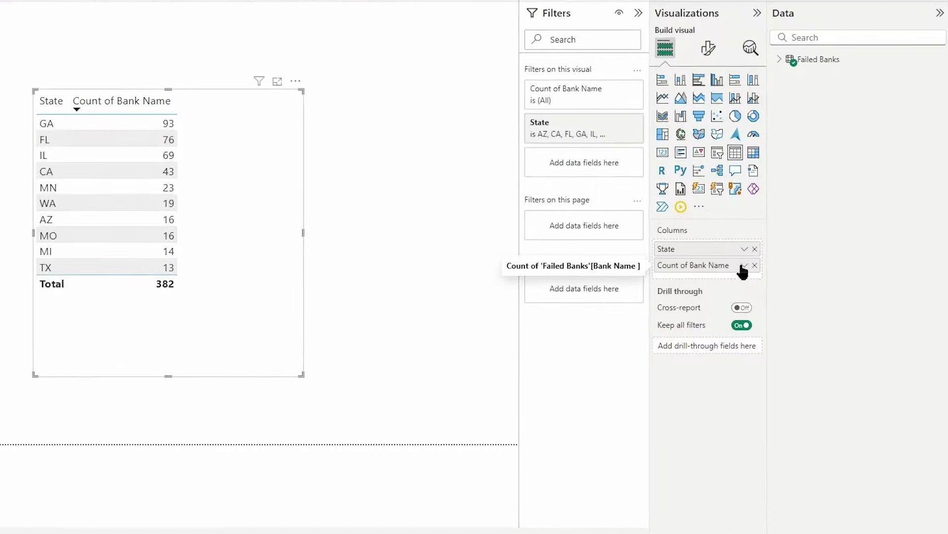
left_click(744, 265)
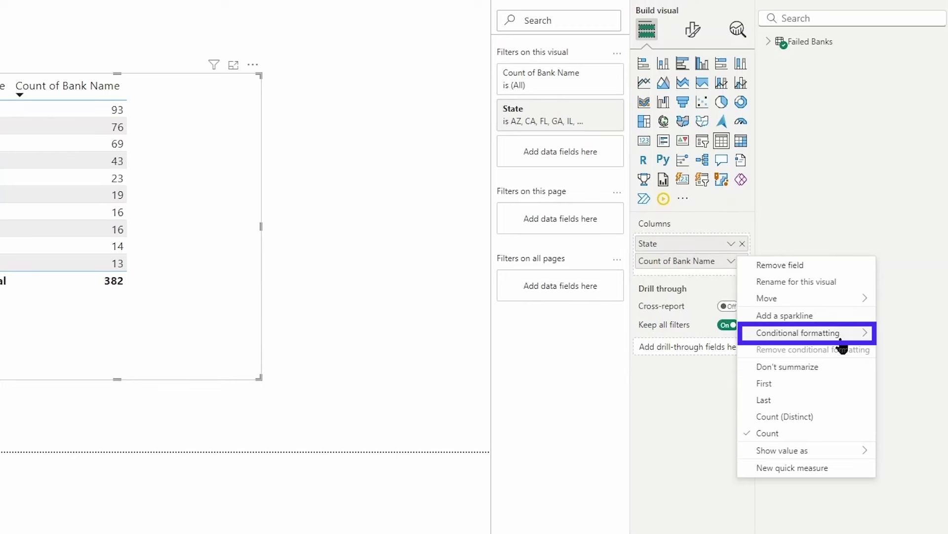
Open Background color conditional formatting for Count of Bank Name and expand the Format style list.
mouse_move(868, 340)
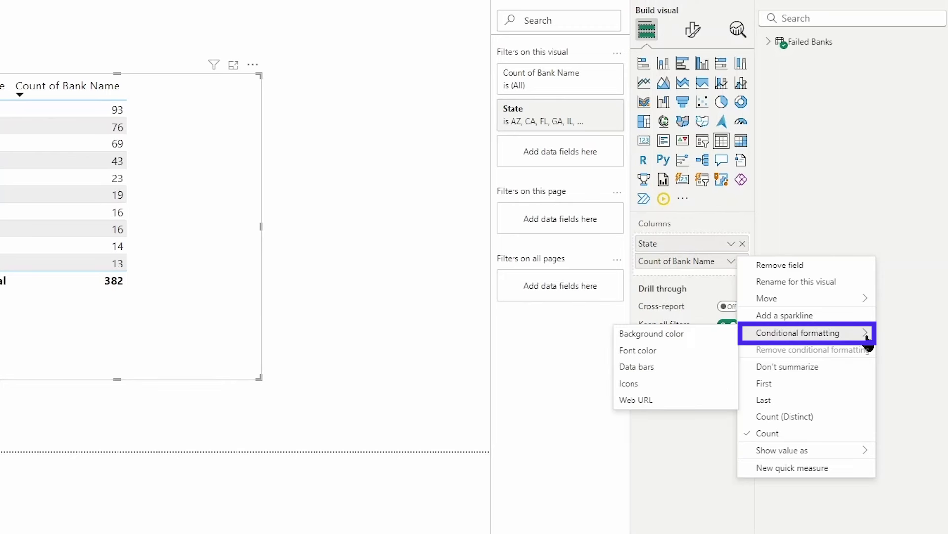
left_click(716, 336)
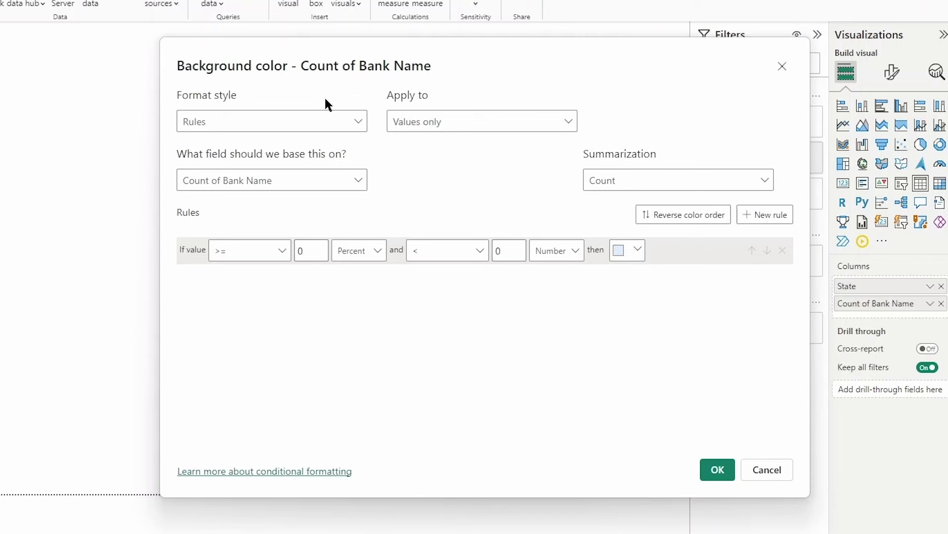
left_click(351, 125)
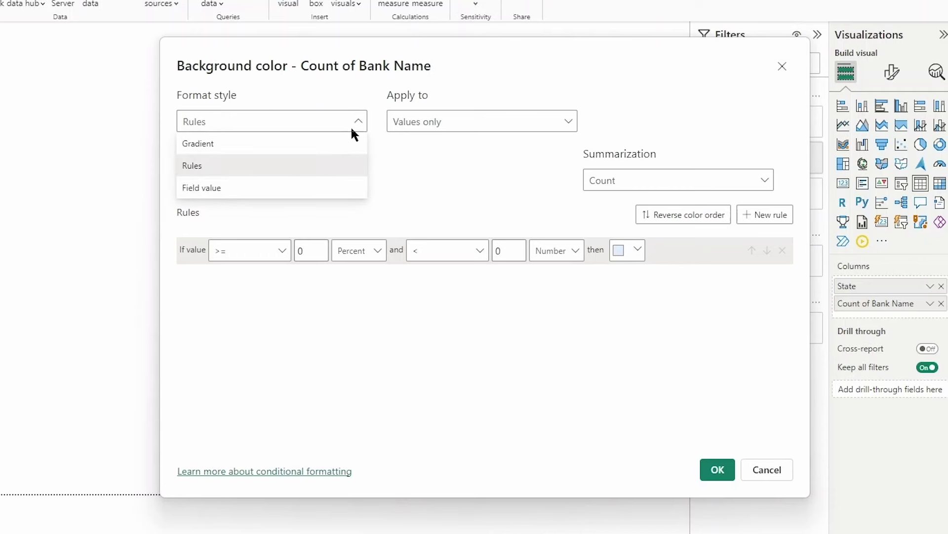
Switch the background format style to Gradient, keeping it based on Count of Bank Name.
left_click(353, 148)
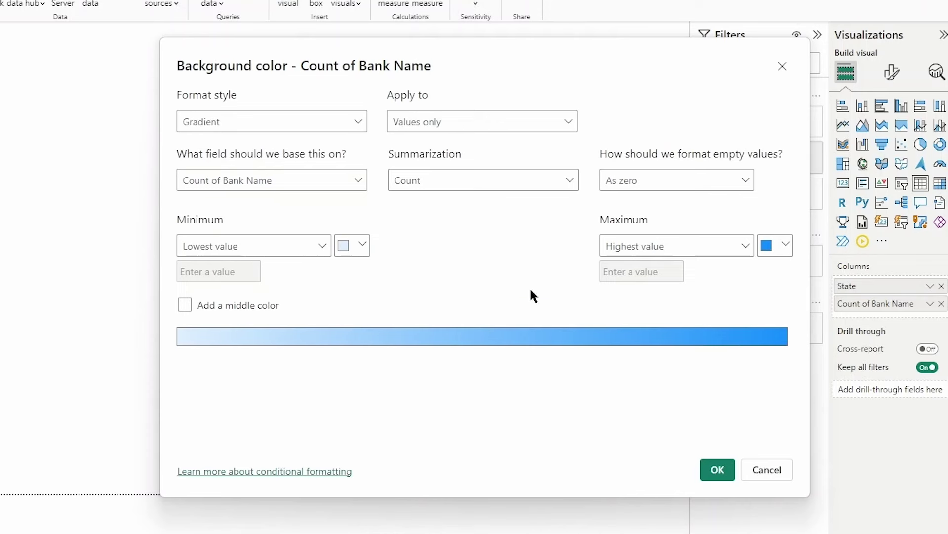
left_click(329, 185)
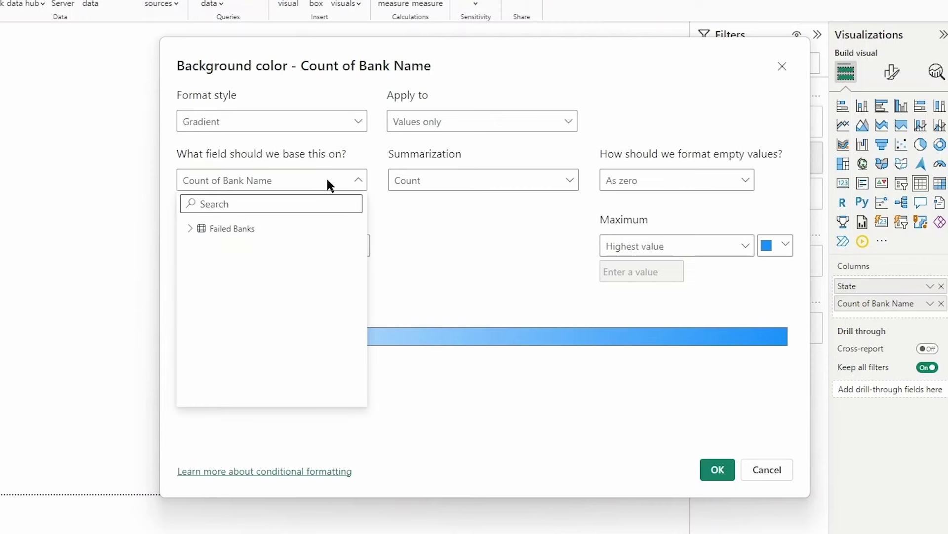
left_click(327, 181)
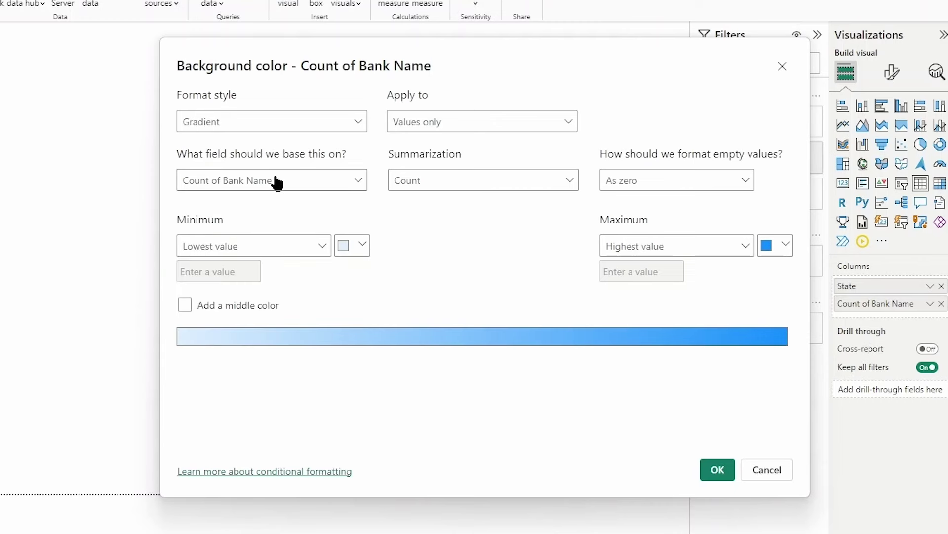
left_click(360, 247)
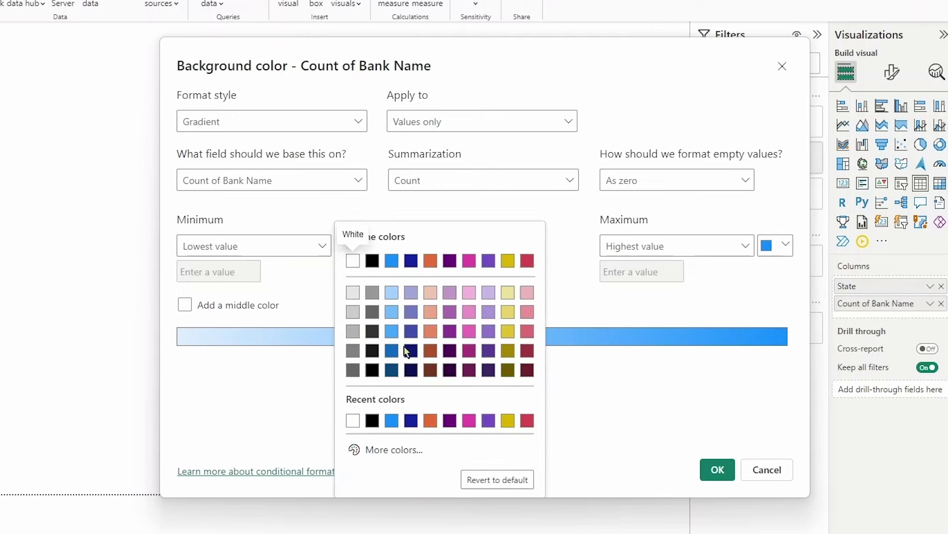
Set the gradient to dark green minimum, yellow middle and red maximum, and apply it.
left_click(399, 456)
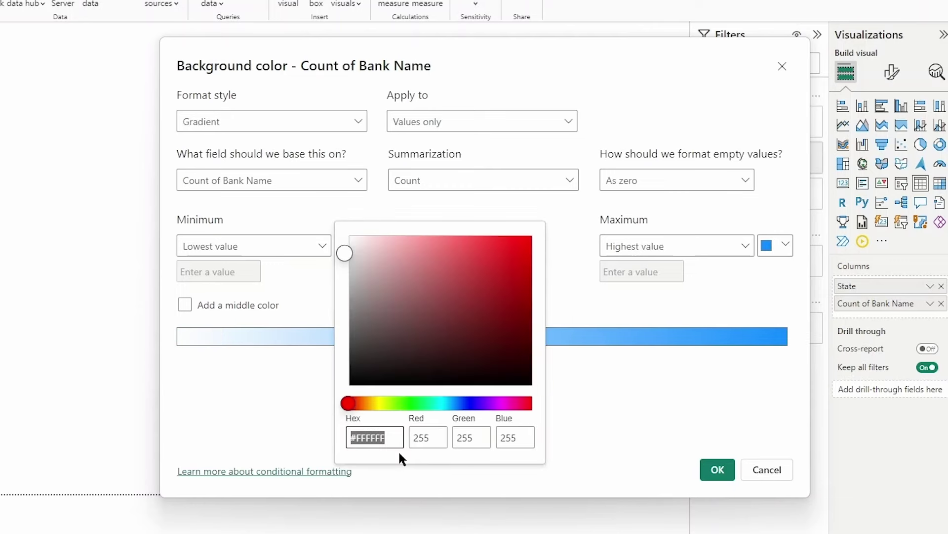
left_click(411, 403)
left_click_drag(407, 282, 553, 309)
left_click(551, 298)
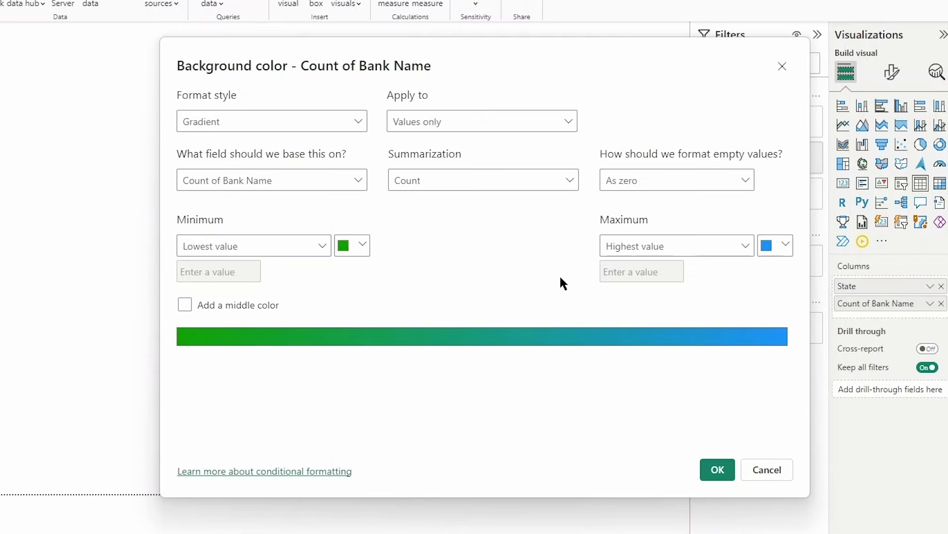
left_click(785, 245)
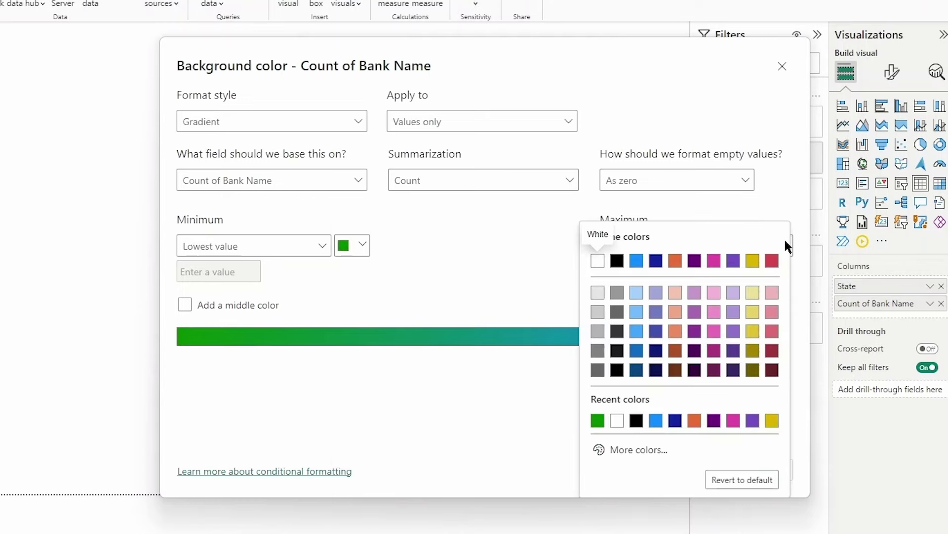
left_click(771, 262)
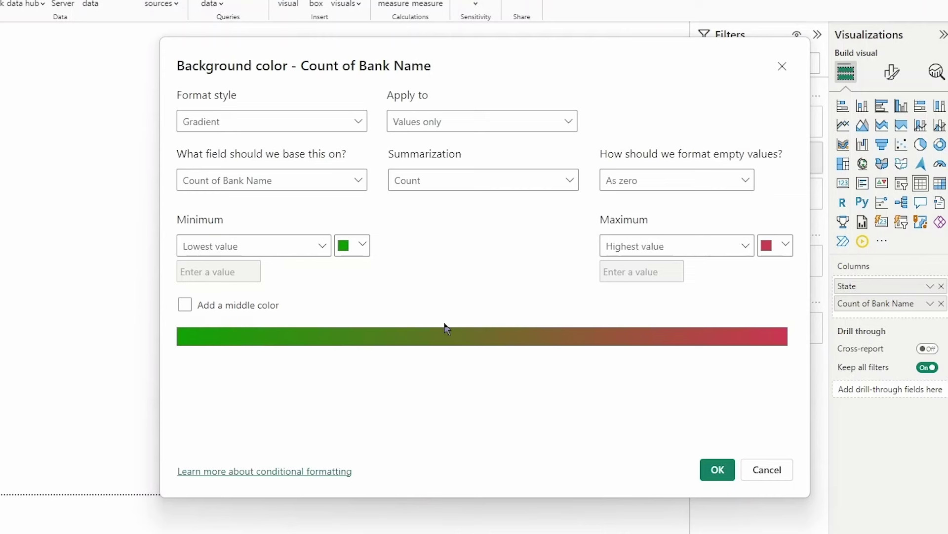
left_click(222, 313)
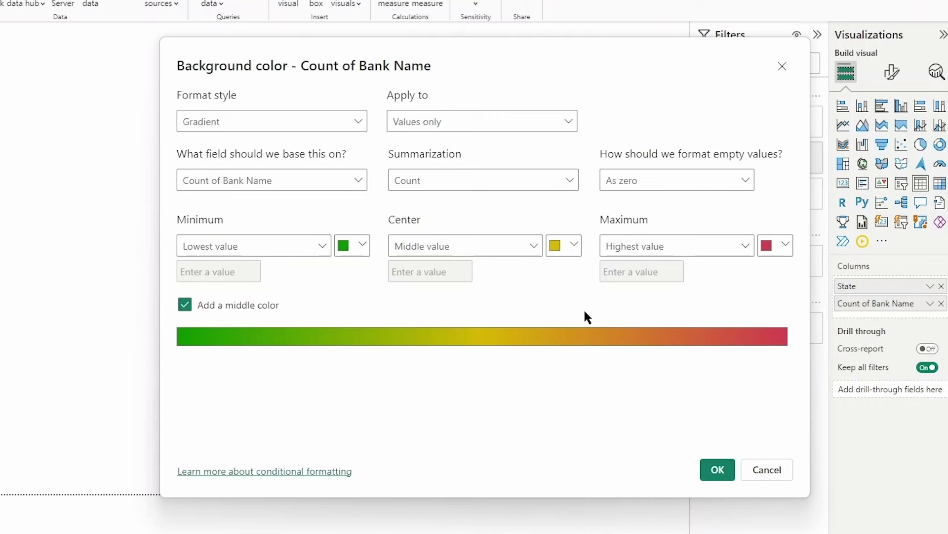
left_click(727, 483)
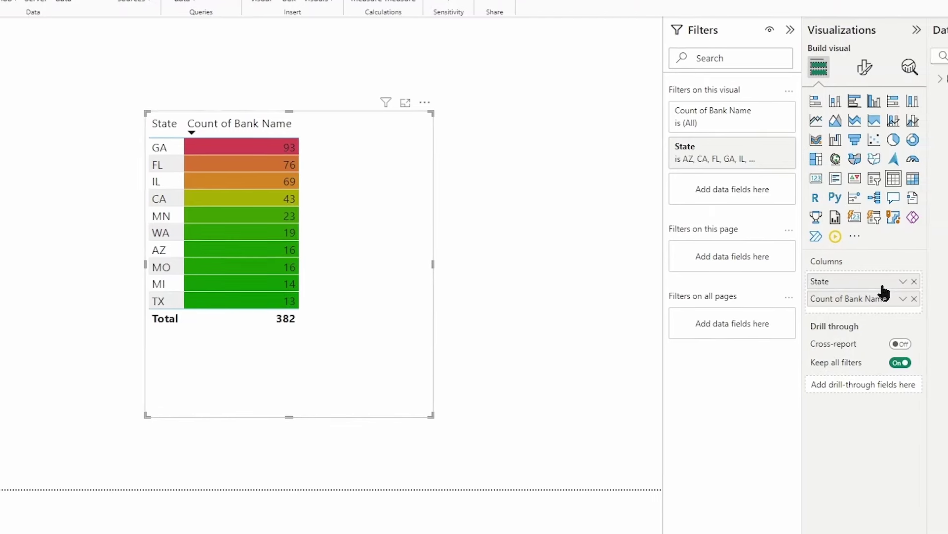
Remove the background colour formatting from Count of Bank Name.
left_click(825, 284)
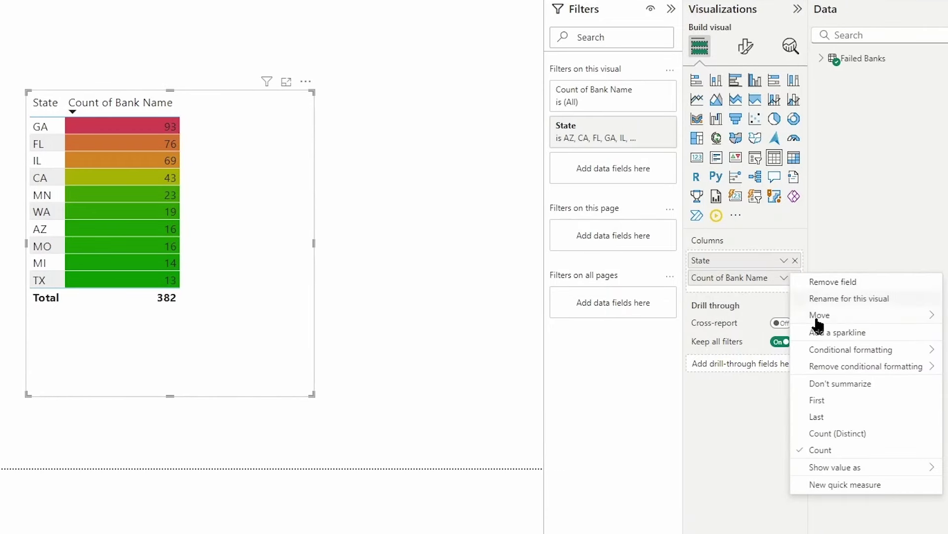
mouse_move(847, 370)
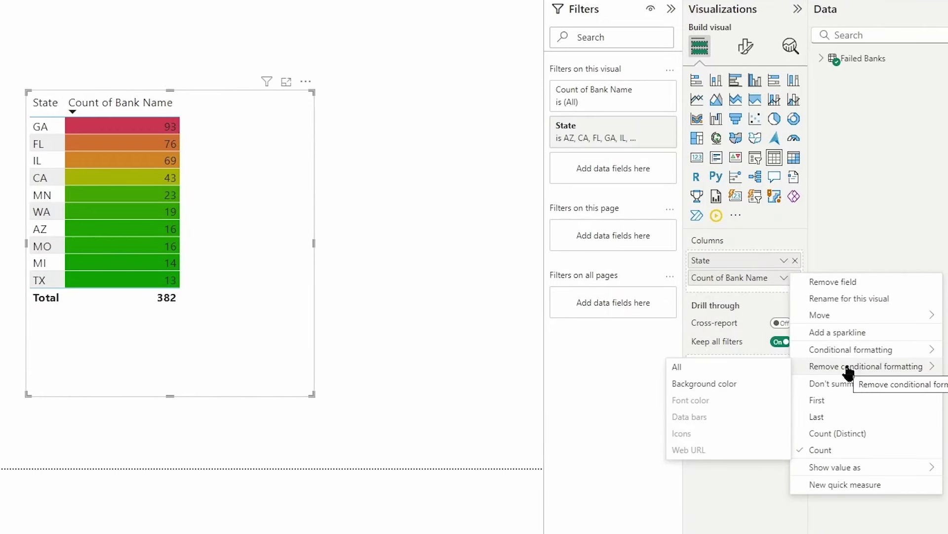
left_click(729, 385)
Open Font color conditional formatting for Count of Bank Name and its first rule's bound type.
left_click(783, 279)
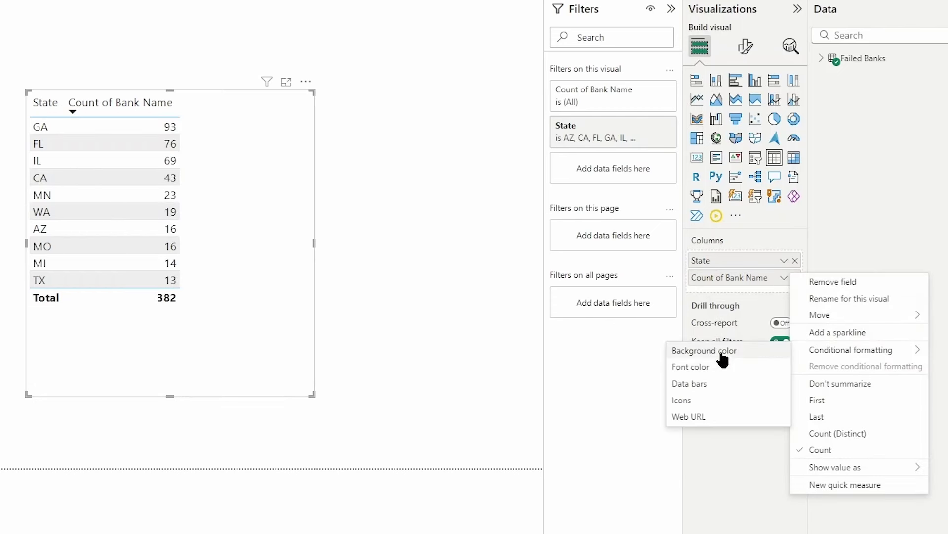
left_click(727, 370)
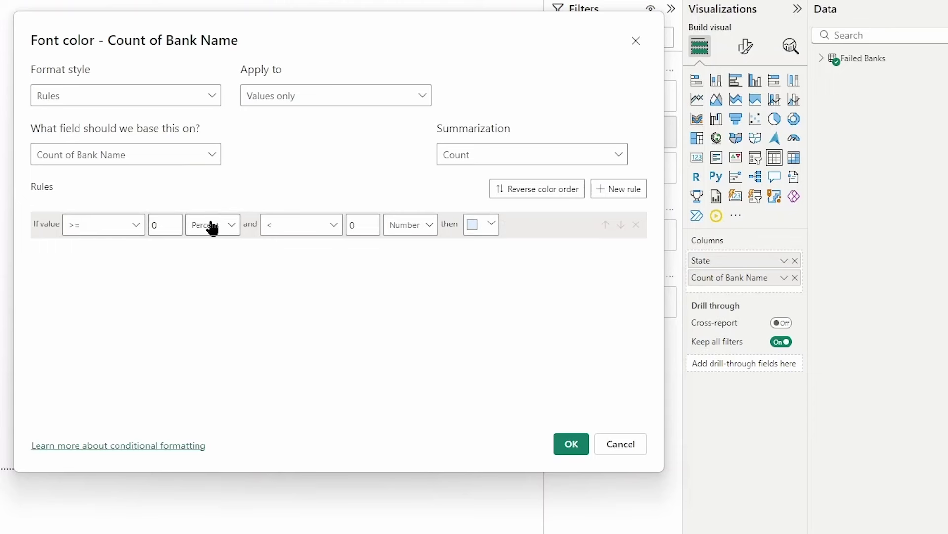
left_click(212, 228)
Make the first rule Number-based up to 25, coloured dark green.
left_click(221, 249)
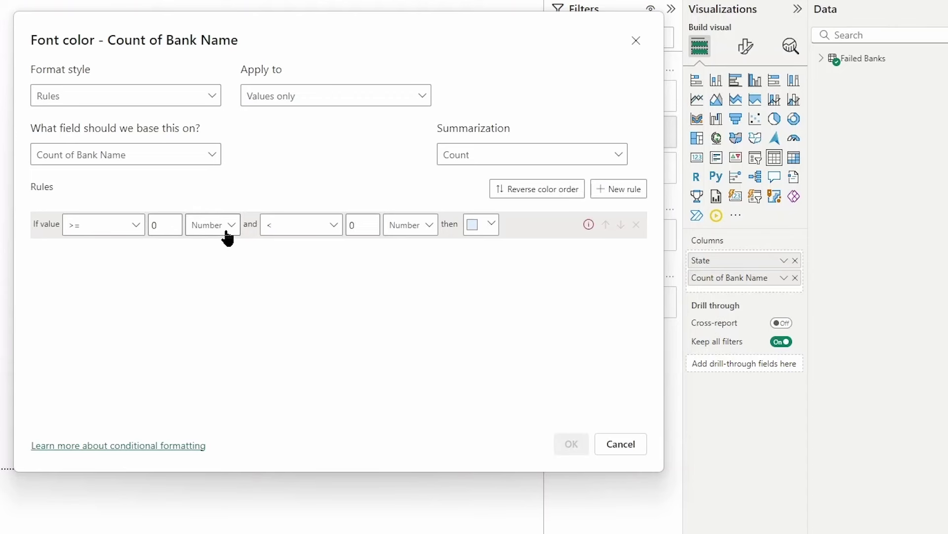
left_click(369, 227)
key("BackSpace")
type("25")
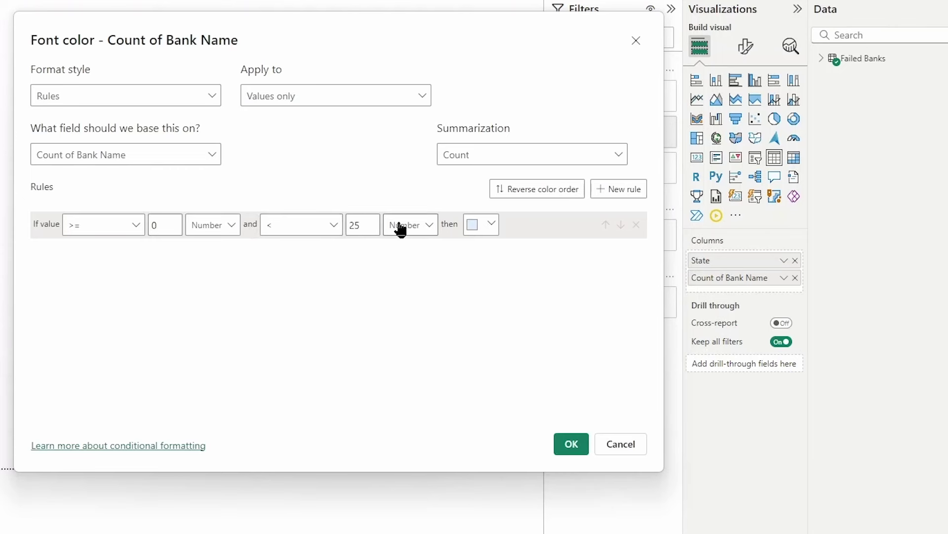
left_click(482, 230)
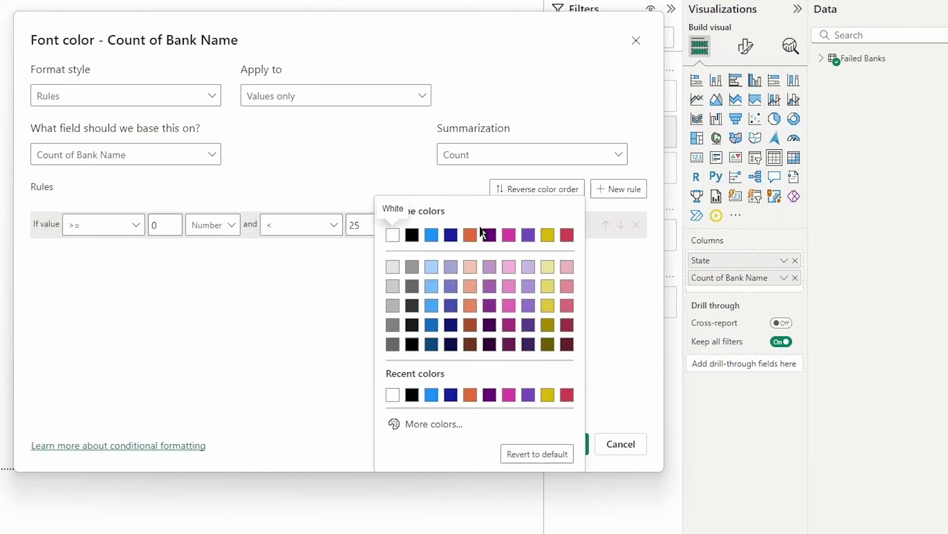
left_click(445, 424)
left_click(435, 378)
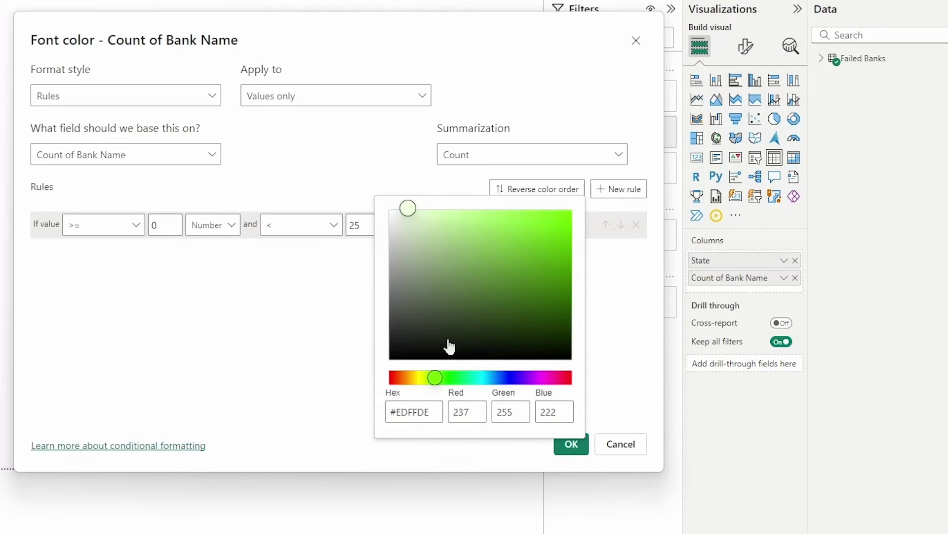
left_click(566, 263)
left_click_drag(588, 282, 590, 290)
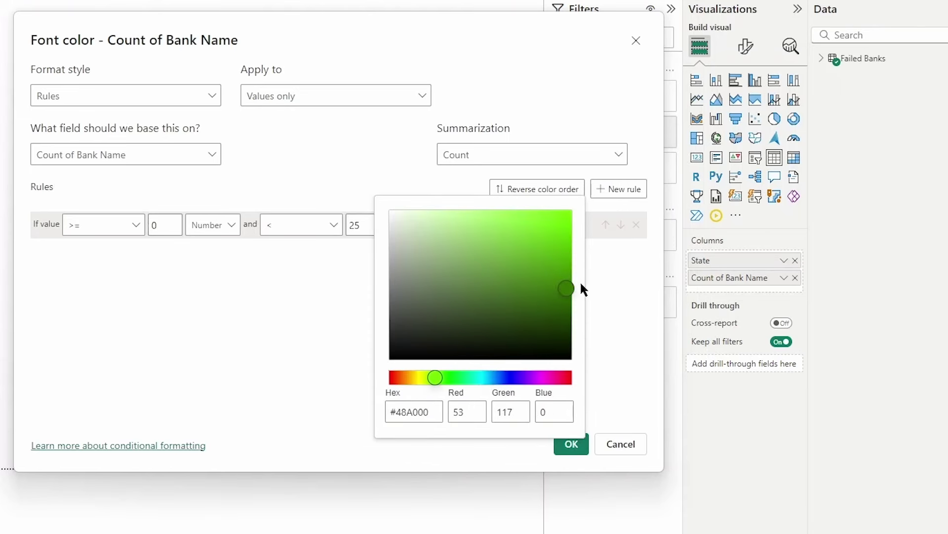
left_click(601, 278)
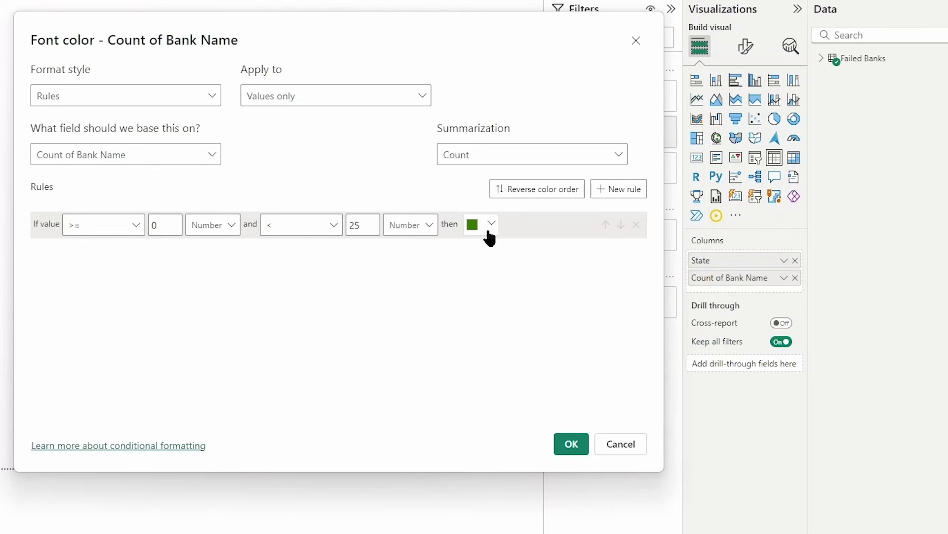
Add two more rules and set the second to 25–50 (Number) in yellow.
left_click(639, 191)
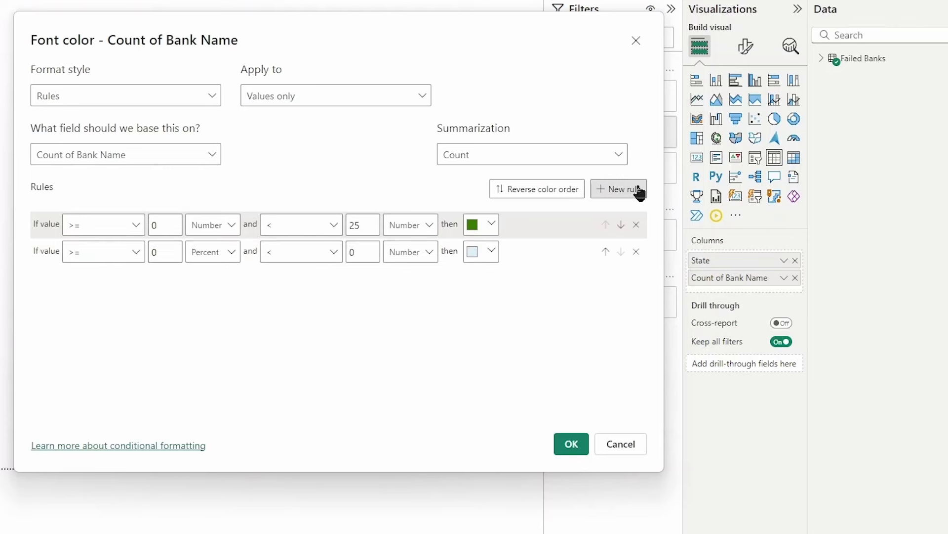
left_click(639, 191)
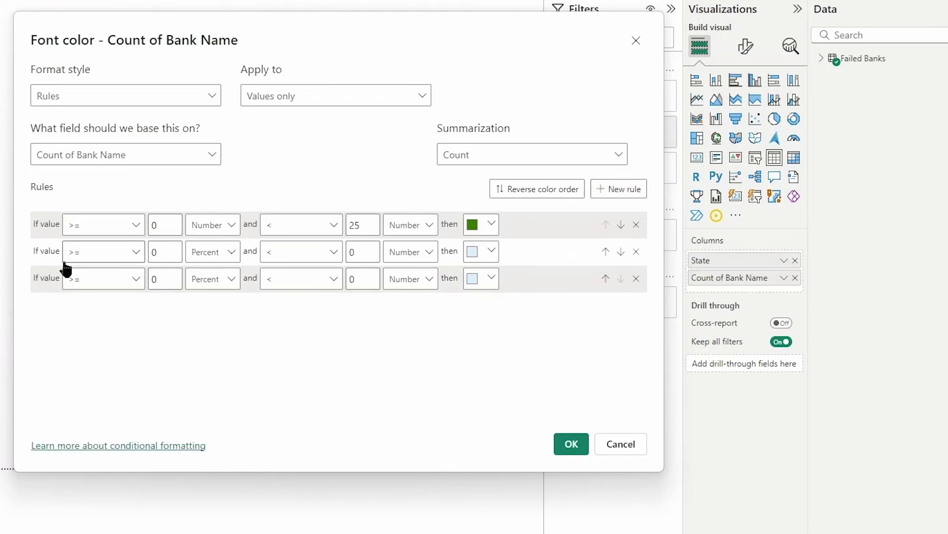
left_click(165, 251)
key("BackSpace")
type("25")
left_click(228, 254)
left_click(224, 276)
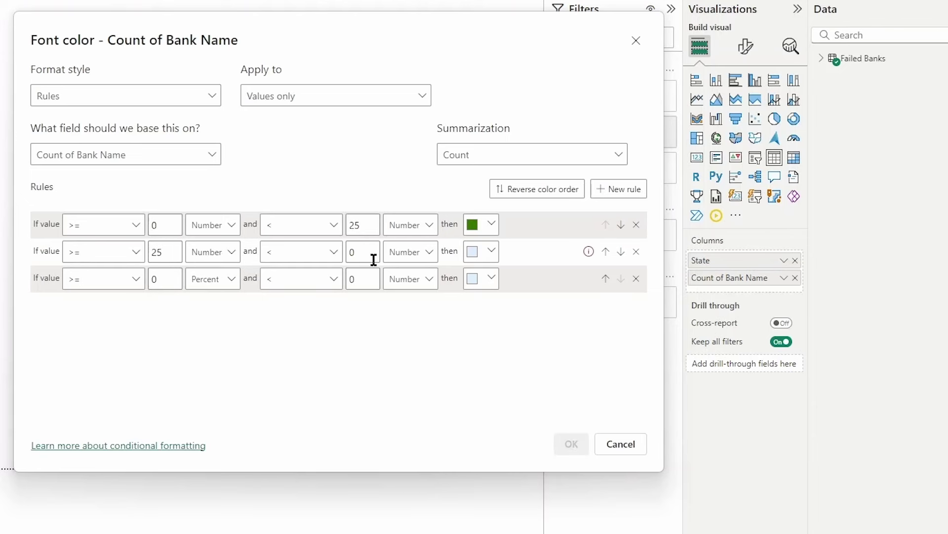
left_click(359, 251)
key("BackSpace")
type("50")
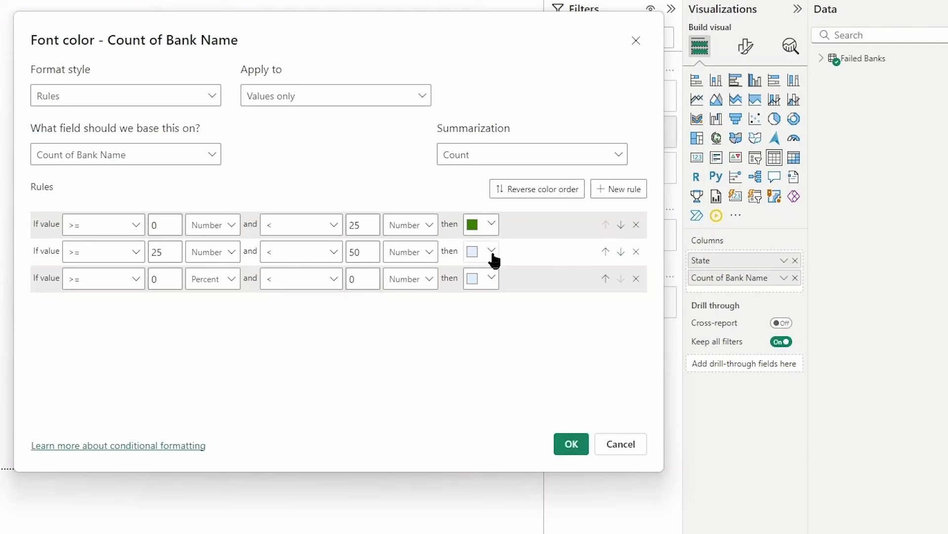
left_click(492, 253)
left_click(567, 212)
Set the third rule to 50 through Max (Number) in red and apply the rules.
left_click(203, 280)
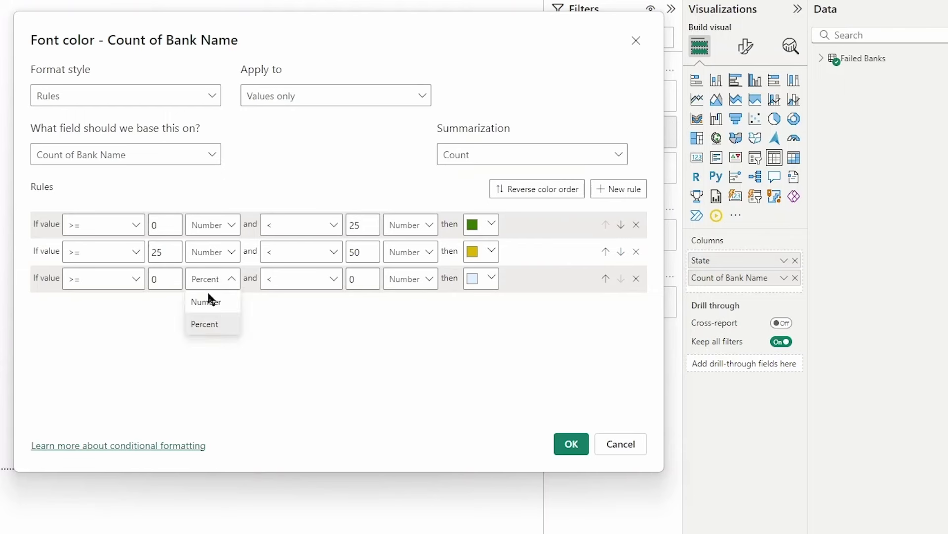
left_click(208, 301)
double_click(172, 280)
type("5")
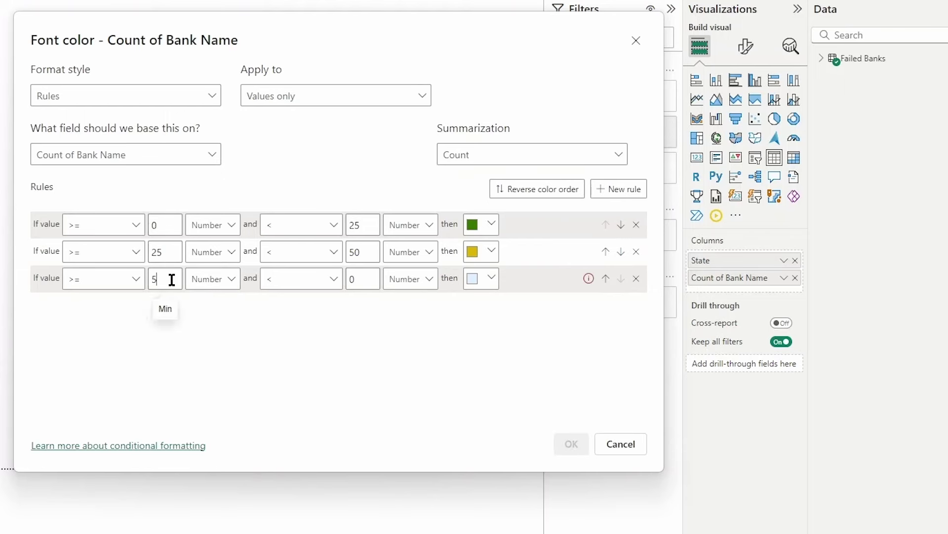
type("0")
left_click(371, 281)
key("BackSpace")
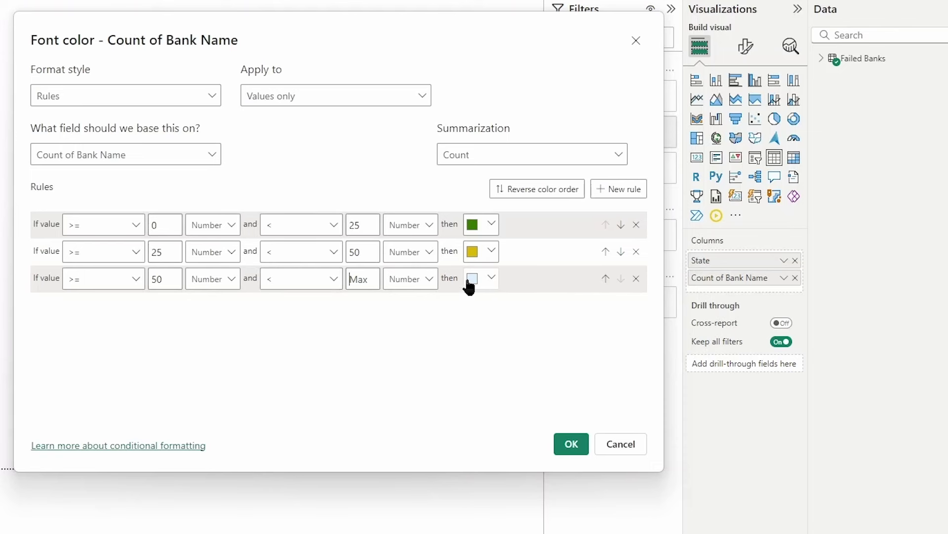
left_click(490, 278)
left_click(566, 51)
left_click(566, 451)
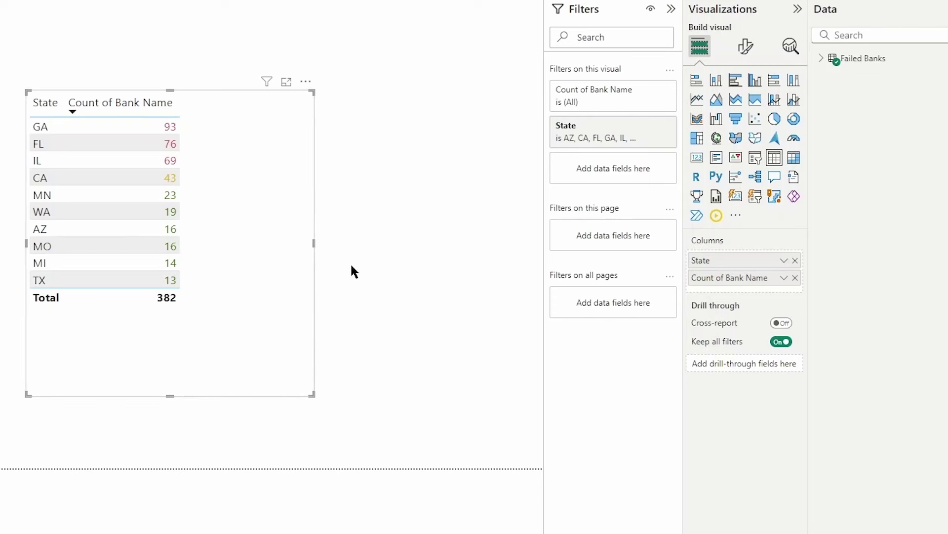
Remove the font colour formatting from Count of Bank Name.
left_click(784, 277)
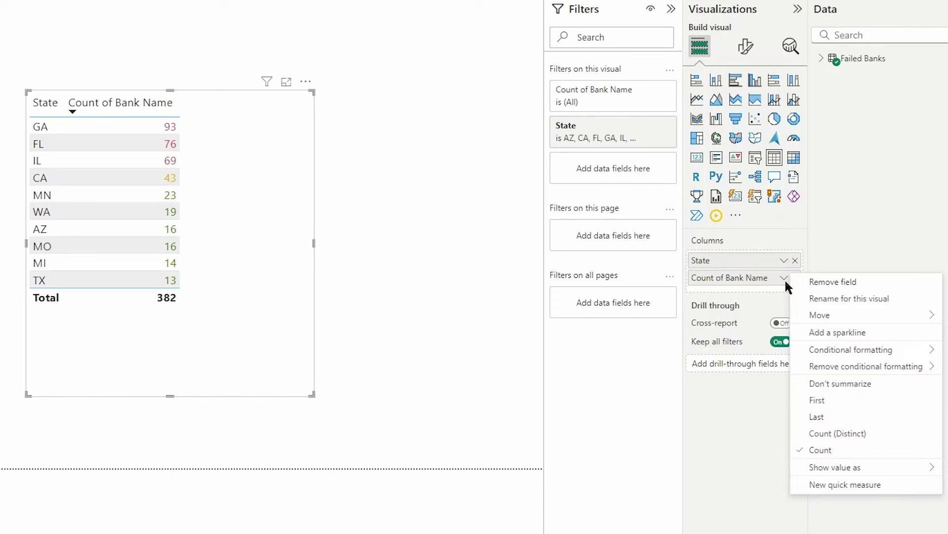
mouse_move(819, 374)
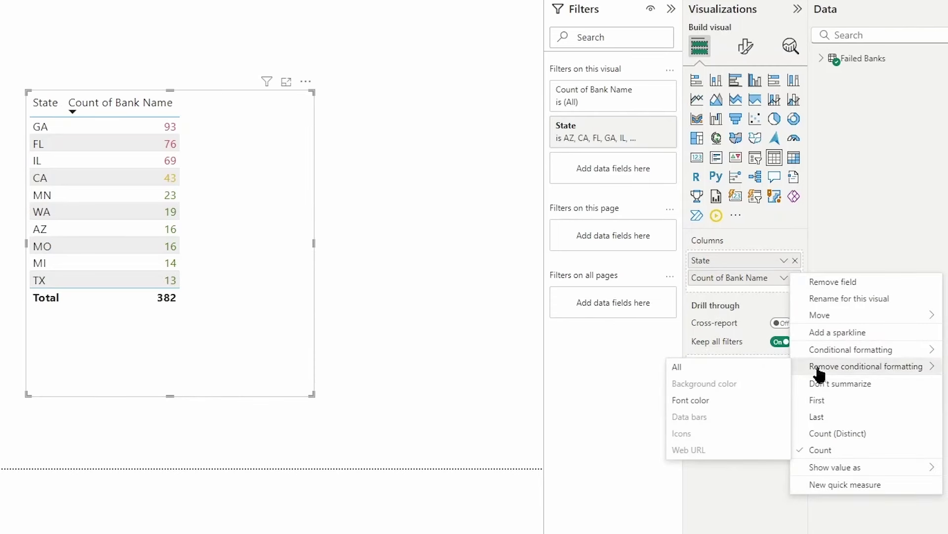
left_click(715, 401)
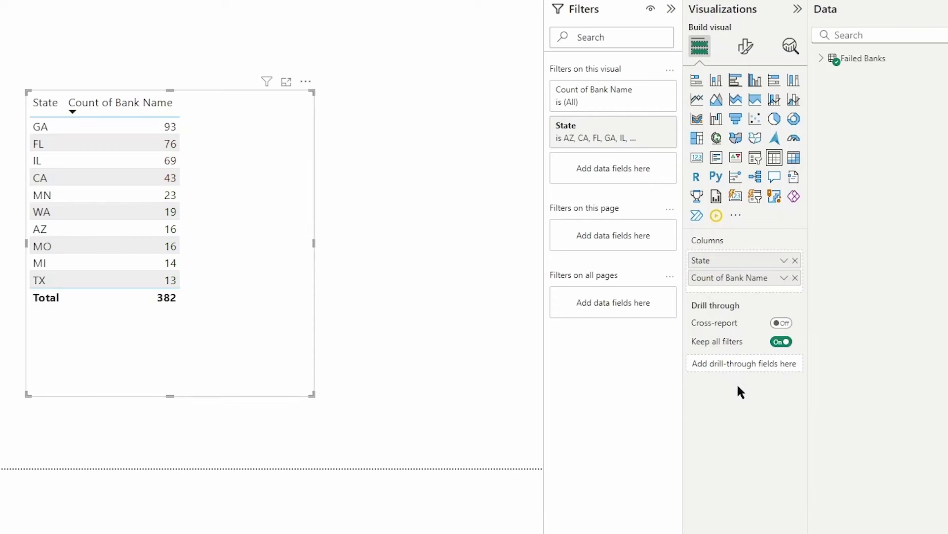
Open Icons conditional formatting for Count of Bank Name.
left_click(782, 278)
mouse_move(834, 352)
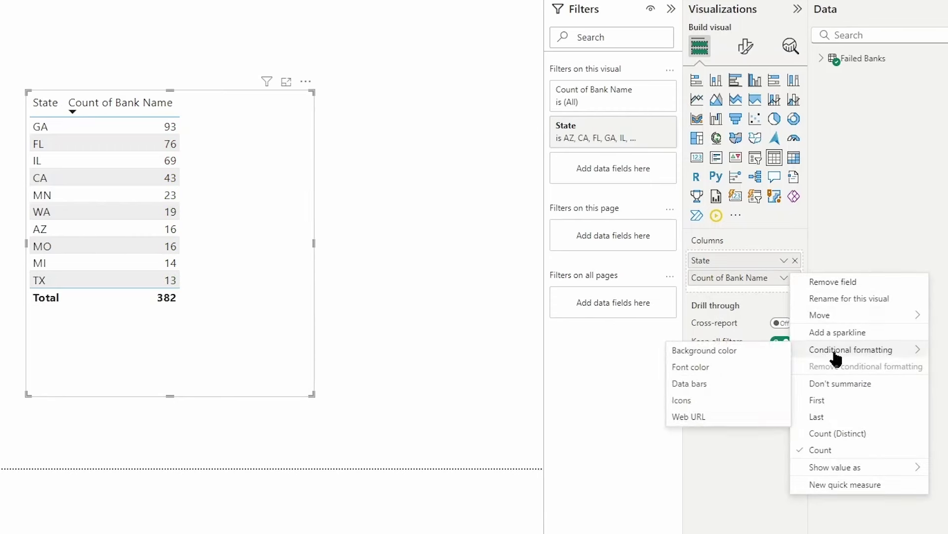
left_click(718, 401)
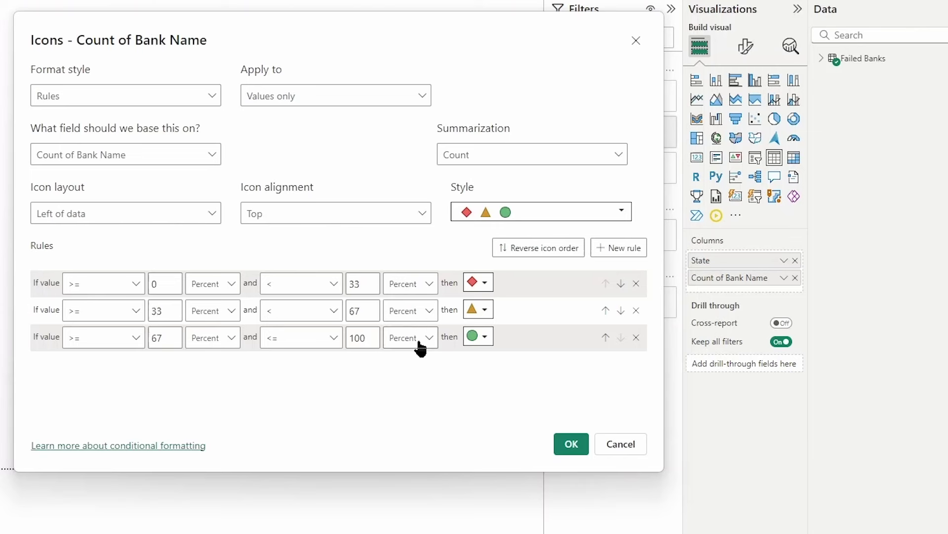
Apply the default icon rules: green circles for GA, FL, IL, triangle for CA, red diamonds elsewhere.
left_click(571, 446)
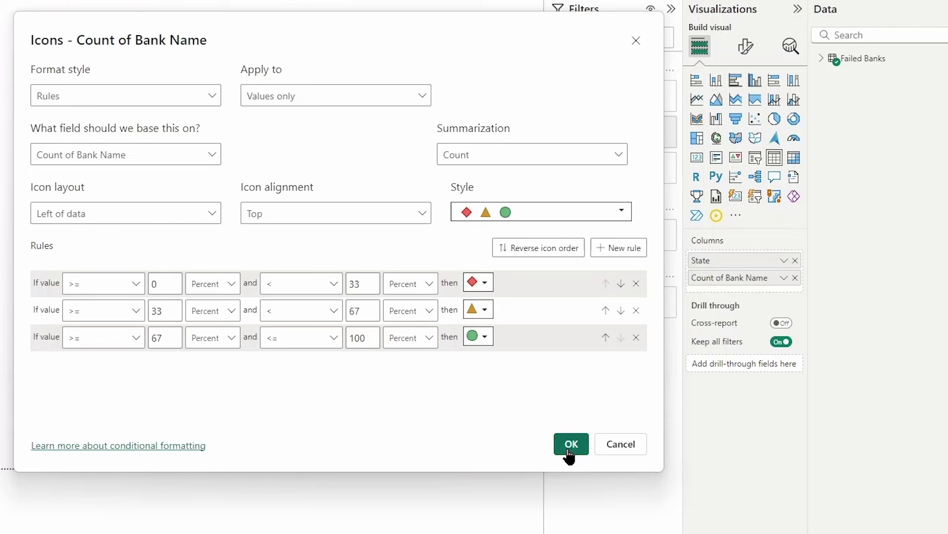
left_click(569, 452)
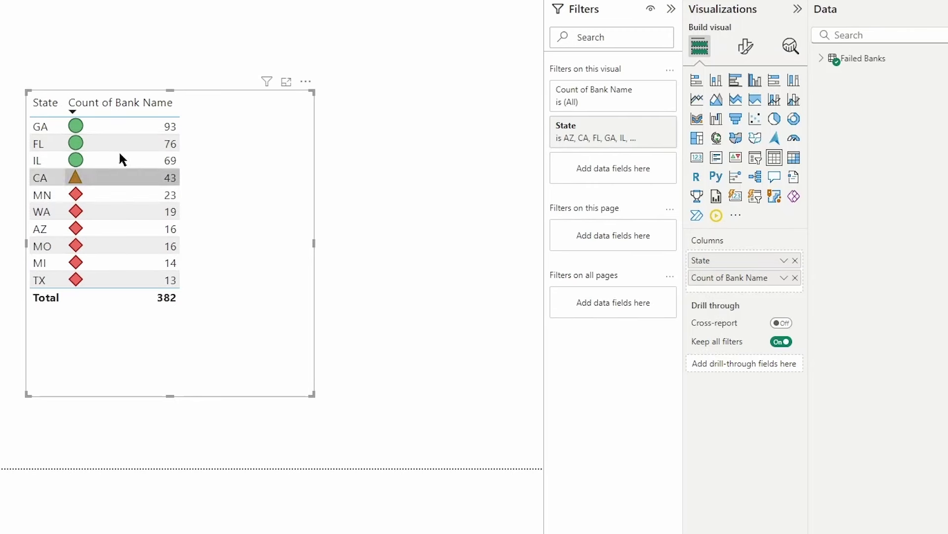
left_click(784, 278)
Reverse the icon order so GA, FL, IL get red diamonds and low counts green circles.
mouse_move(818, 355)
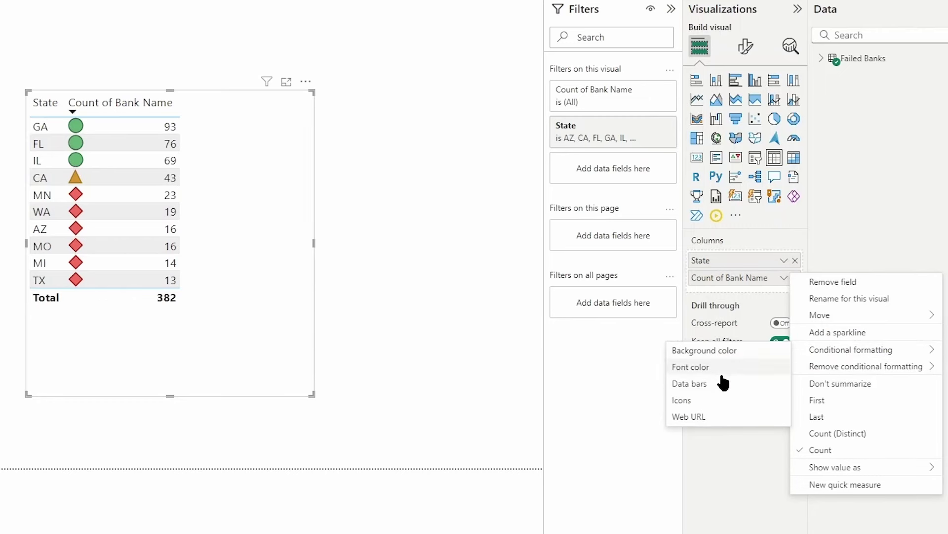
left_click(720, 400)
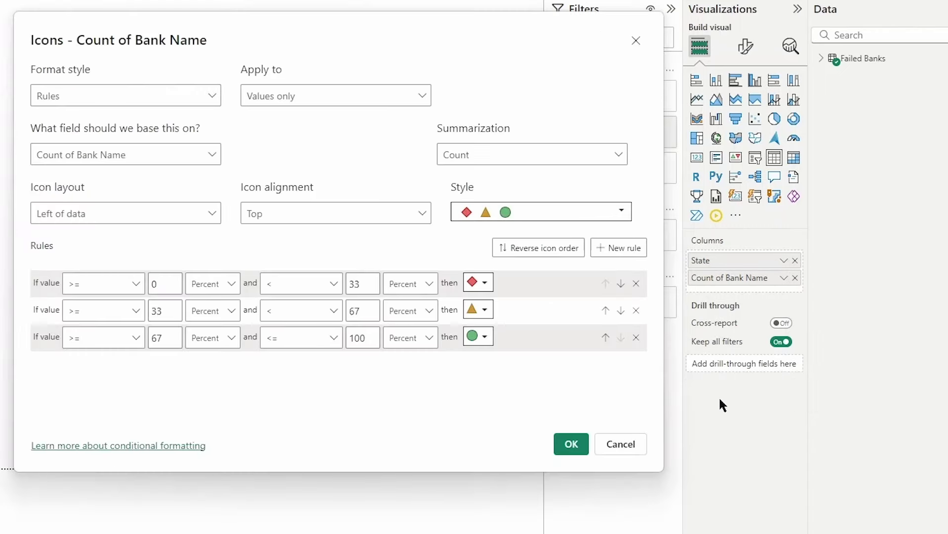
left_click(535, 258)
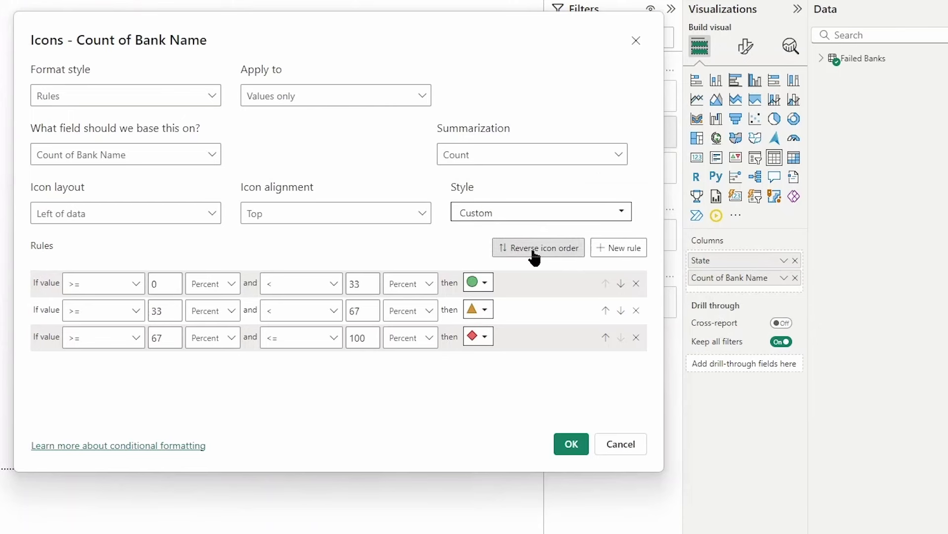
left_click(573, 447)
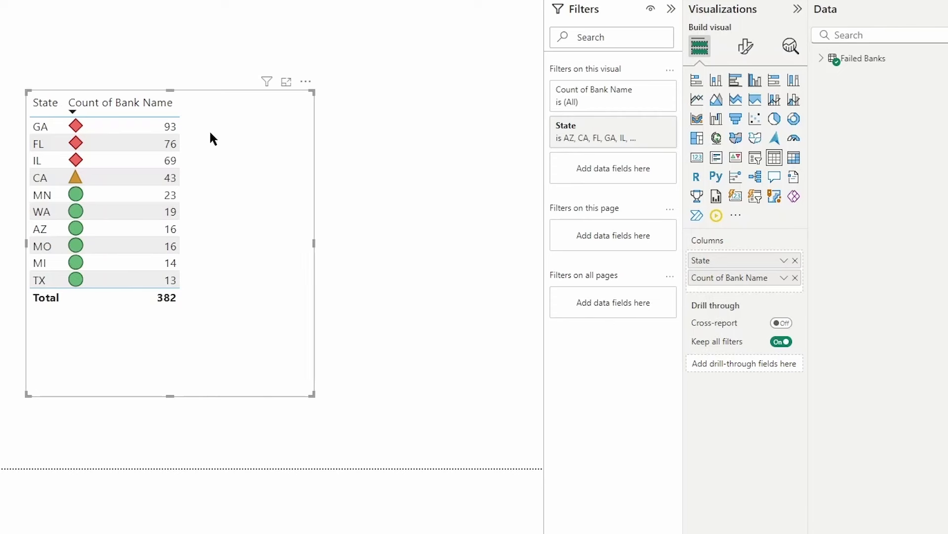
left_click(783, 260)
Make State values Web URL links from the Failed Banks Link field, then follow the GA link.
mouse_move(839, 318)
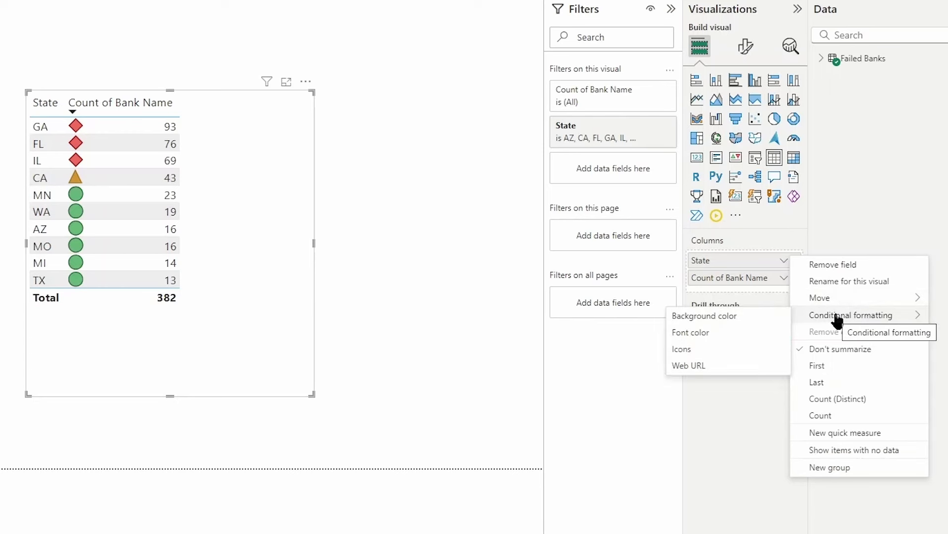
left_click(720, 367)
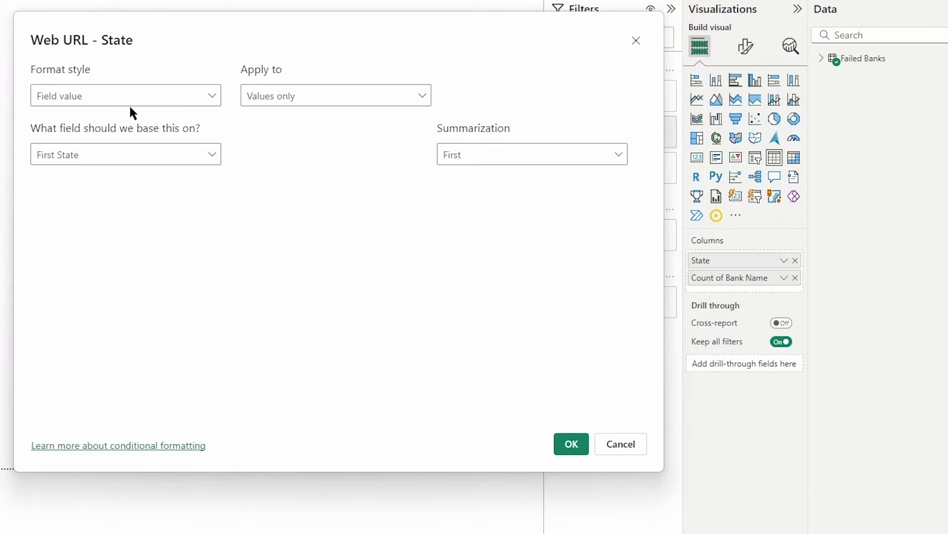
left_click(208, 156)
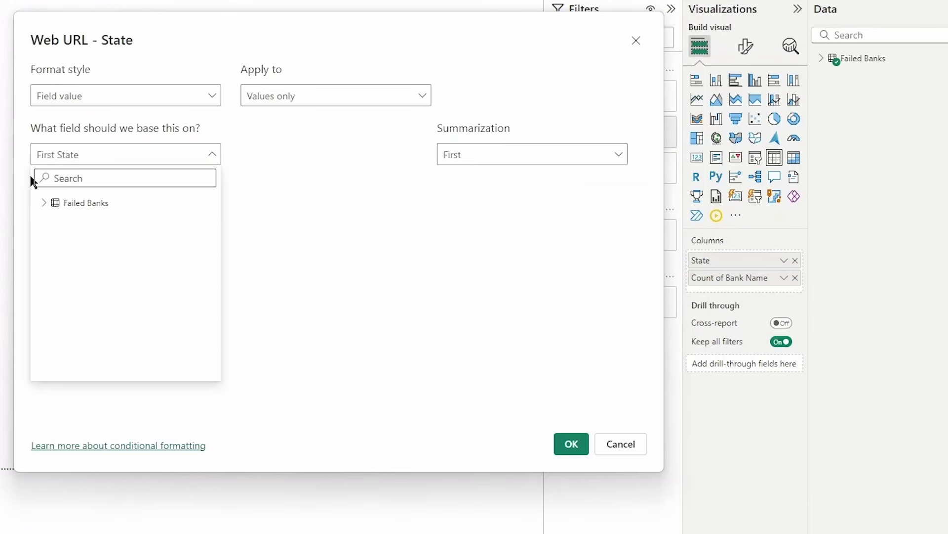
left_click(44, 205)
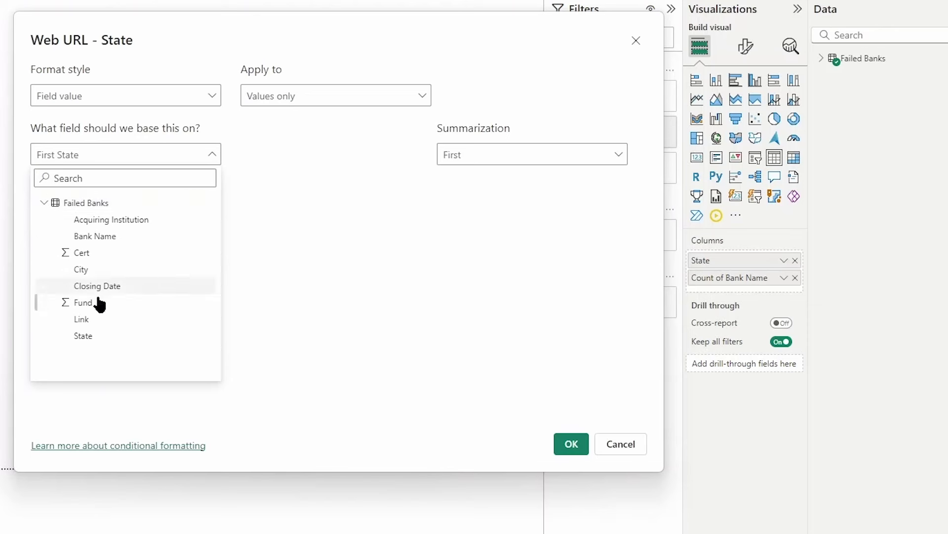
left_click(82, 319)
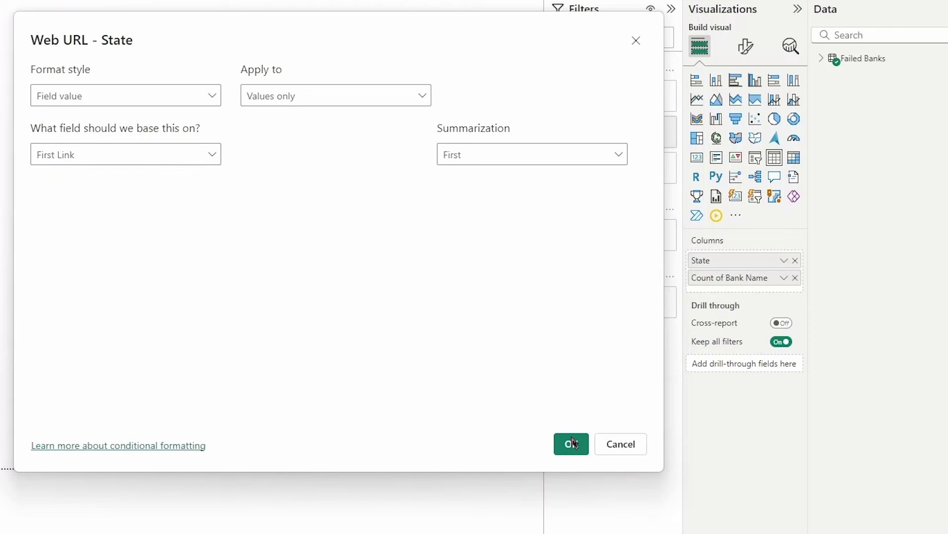
left_click(570, 452)
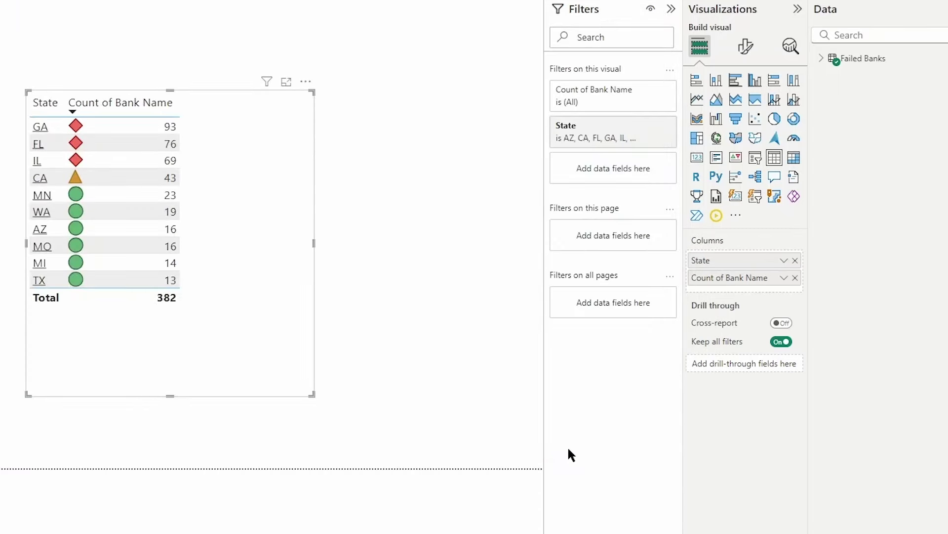
left_click(41, 128)
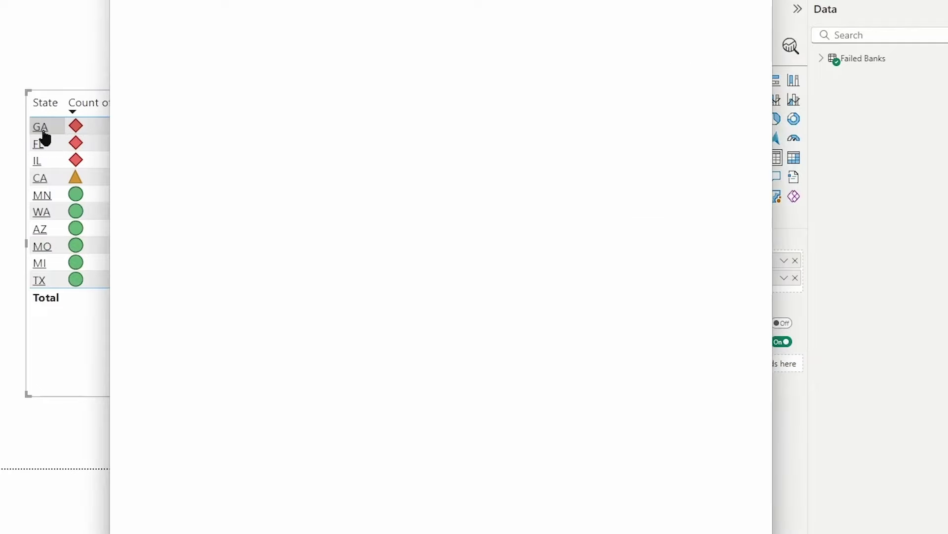